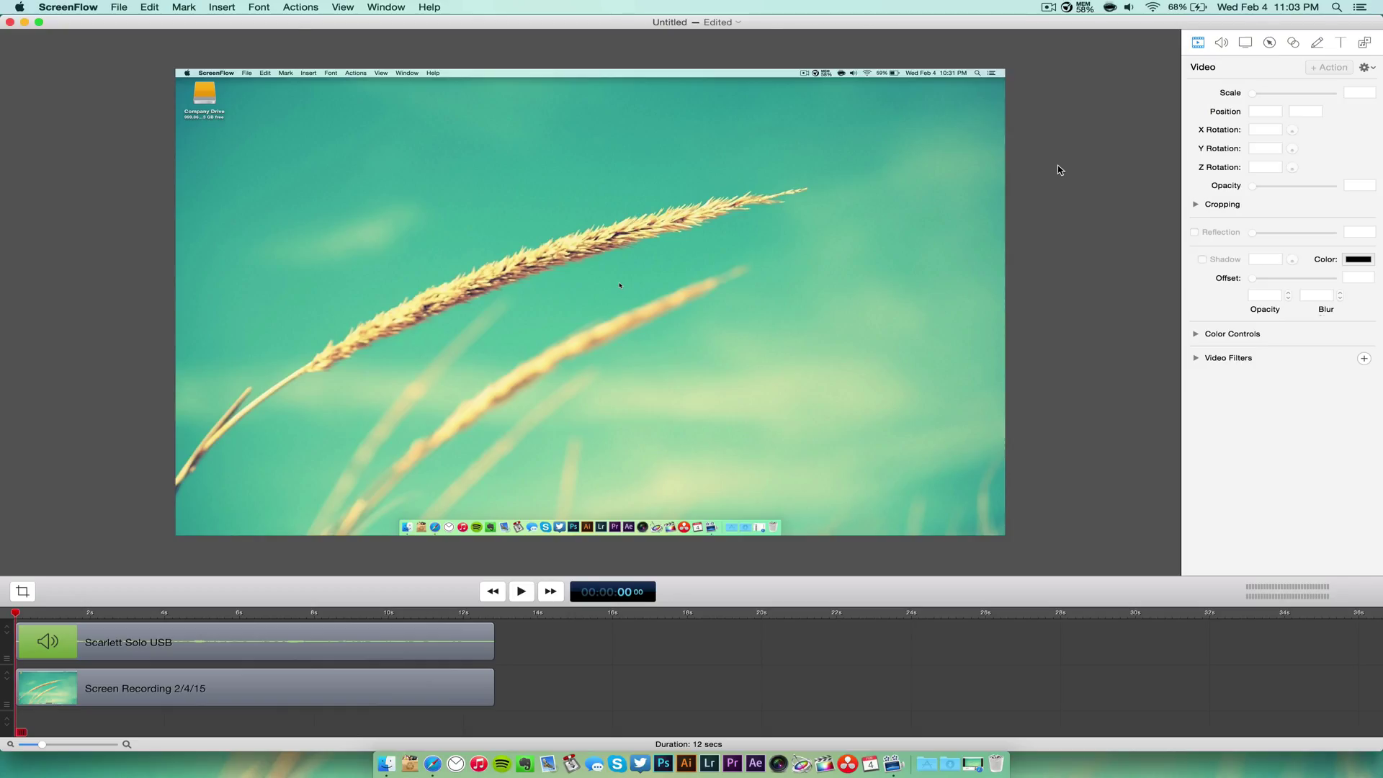
click(119, 8)
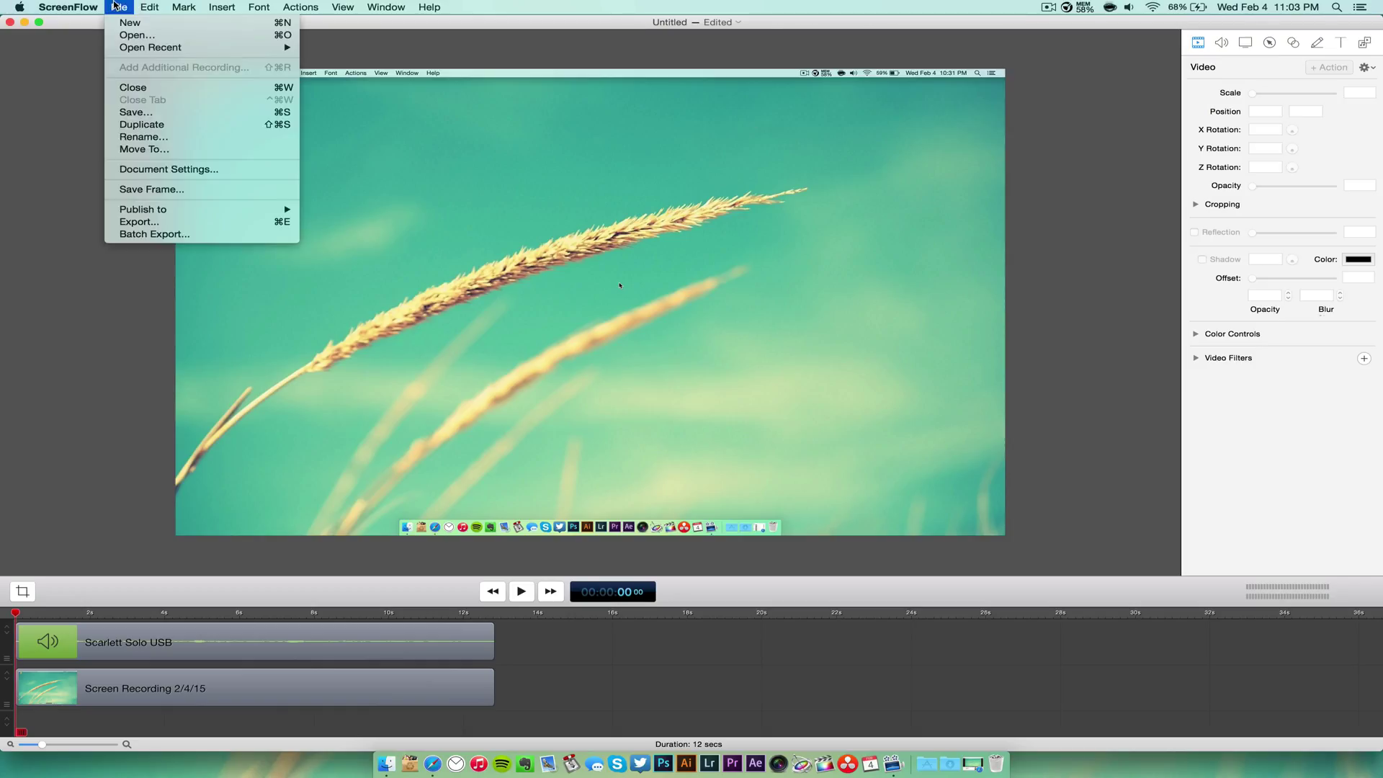
click(135, 175)
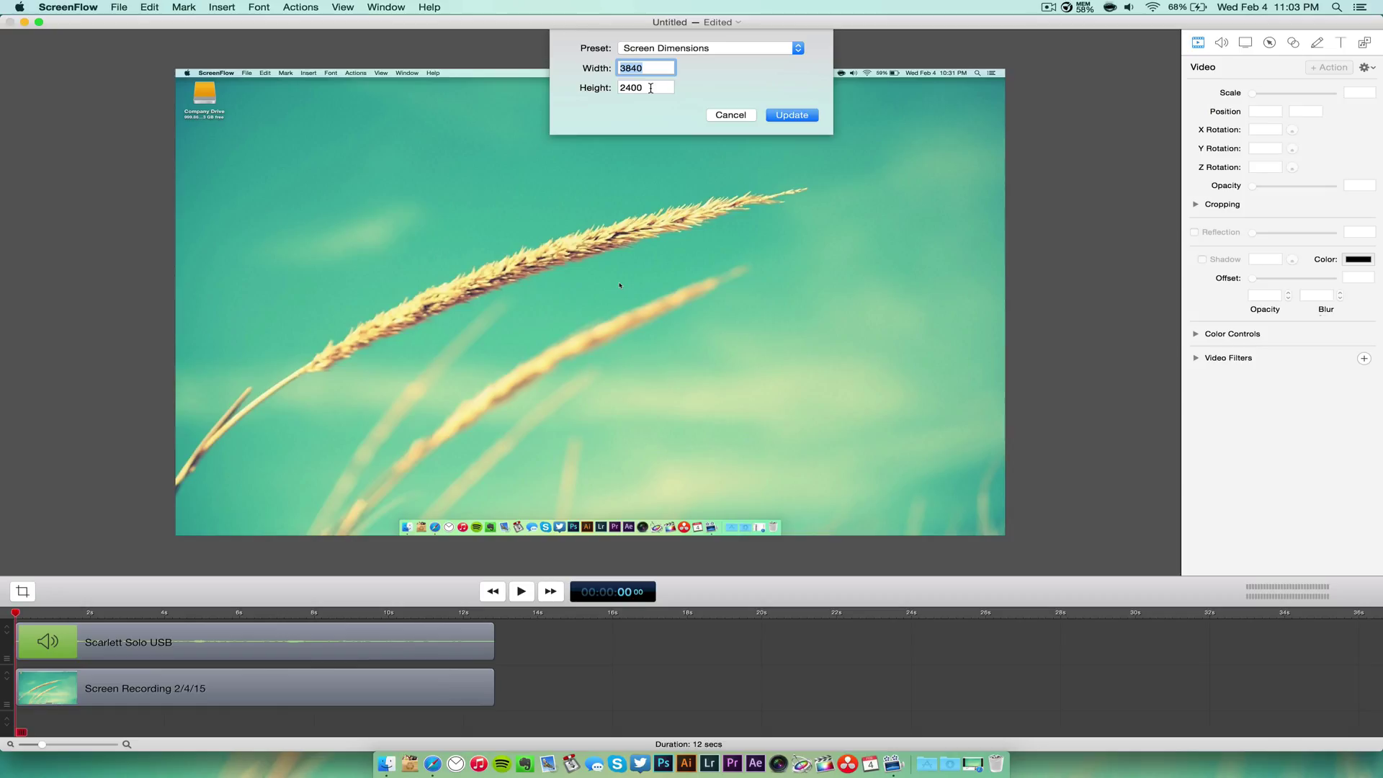
click(723, 116)
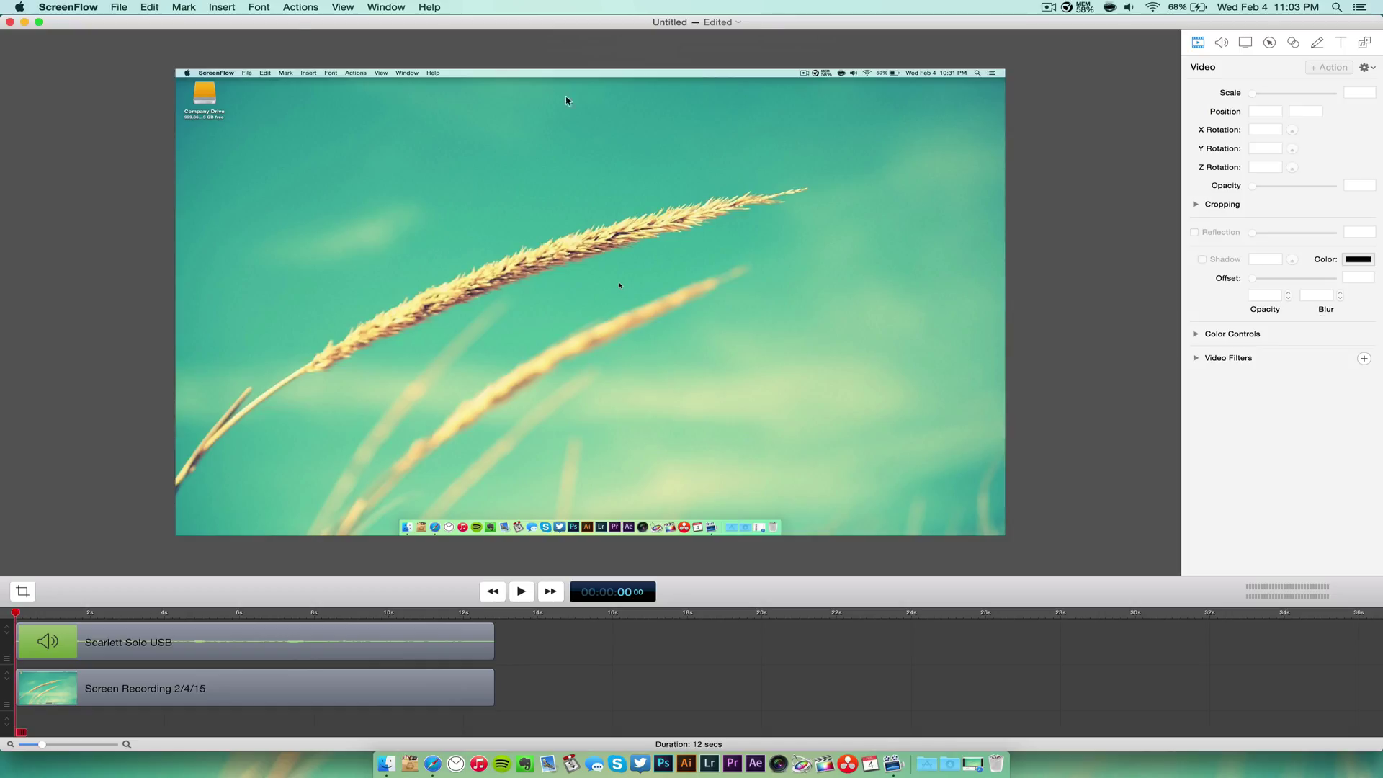
- Start exporting the recording with the Web - High preset
click(119, 7)
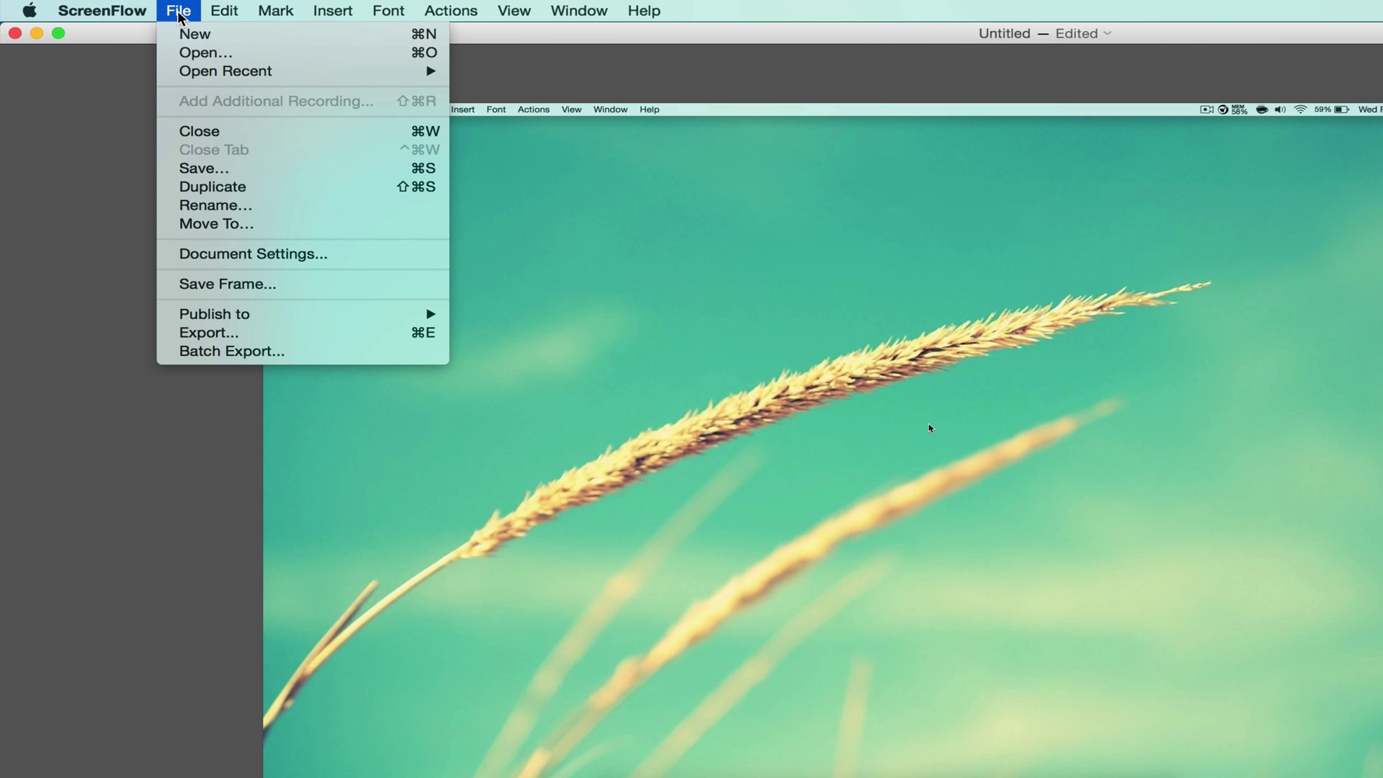
click(194, 332)
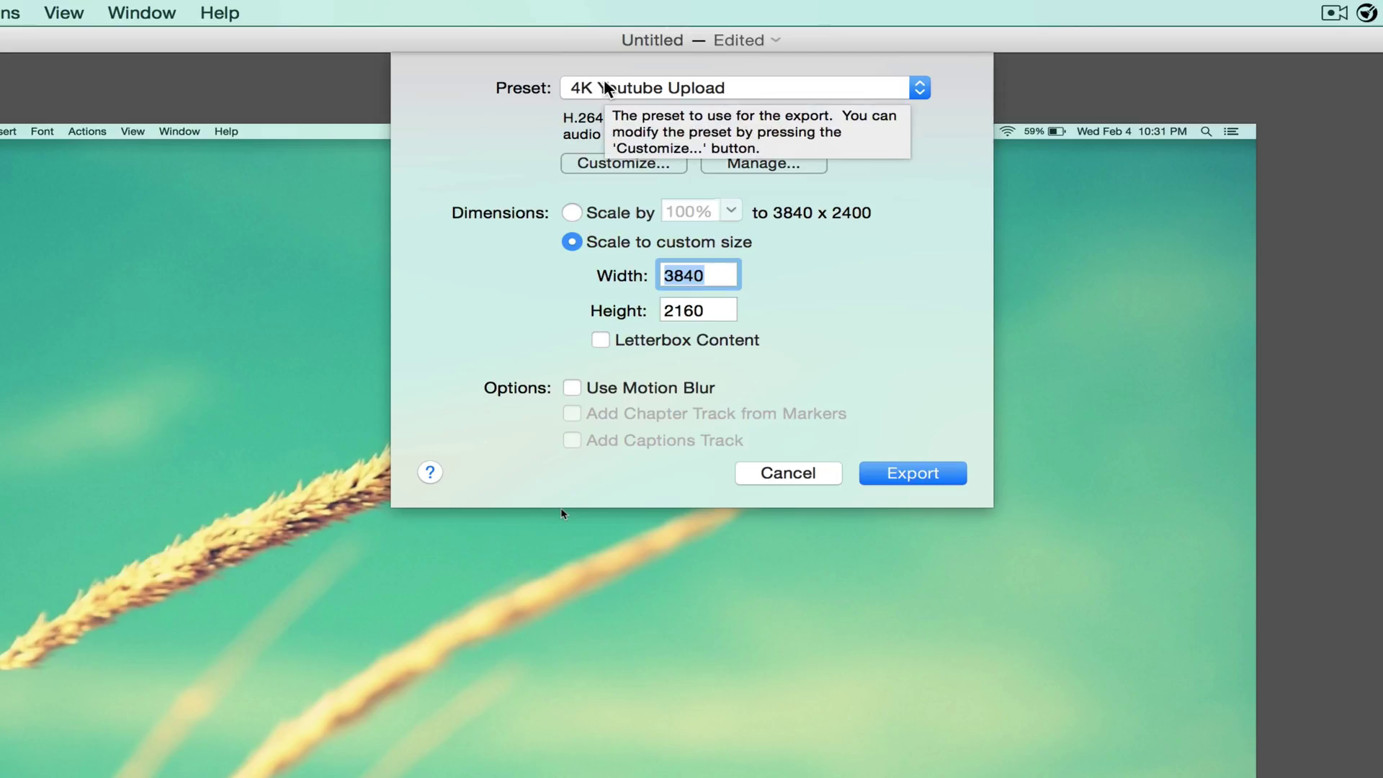
click(606, 87)
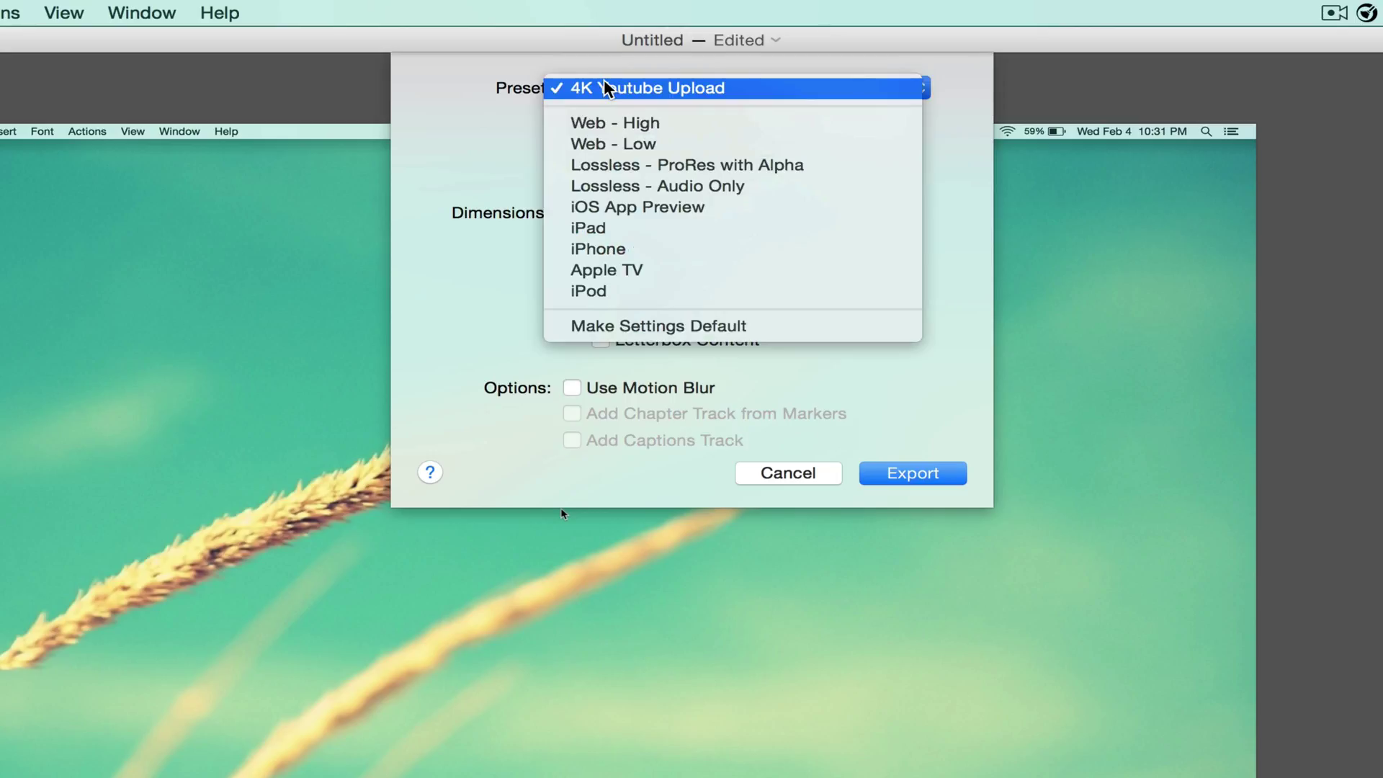
click(609, 124)
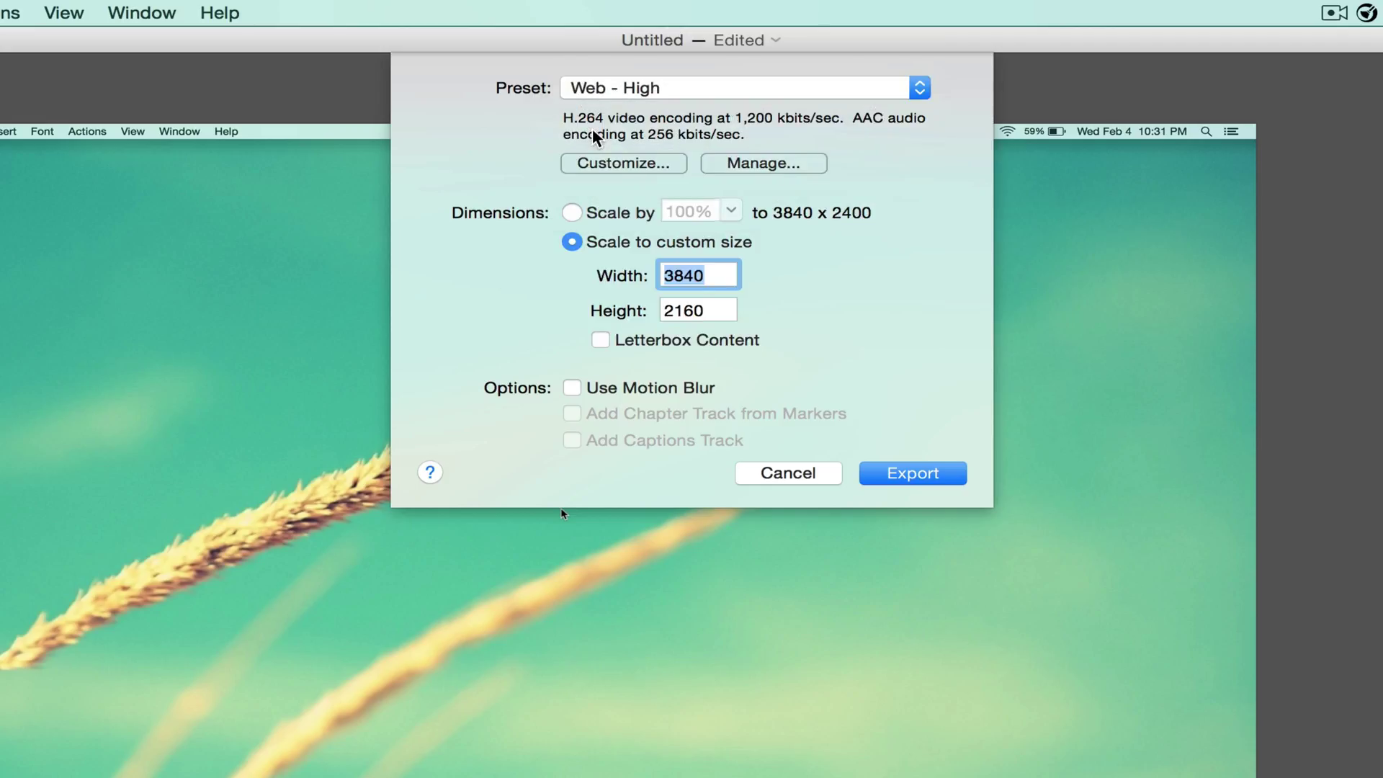
- Customize the encoding to a 24000 kbits/sec video datarate and 48.0 kHz audio sample rate
click(624, 163)
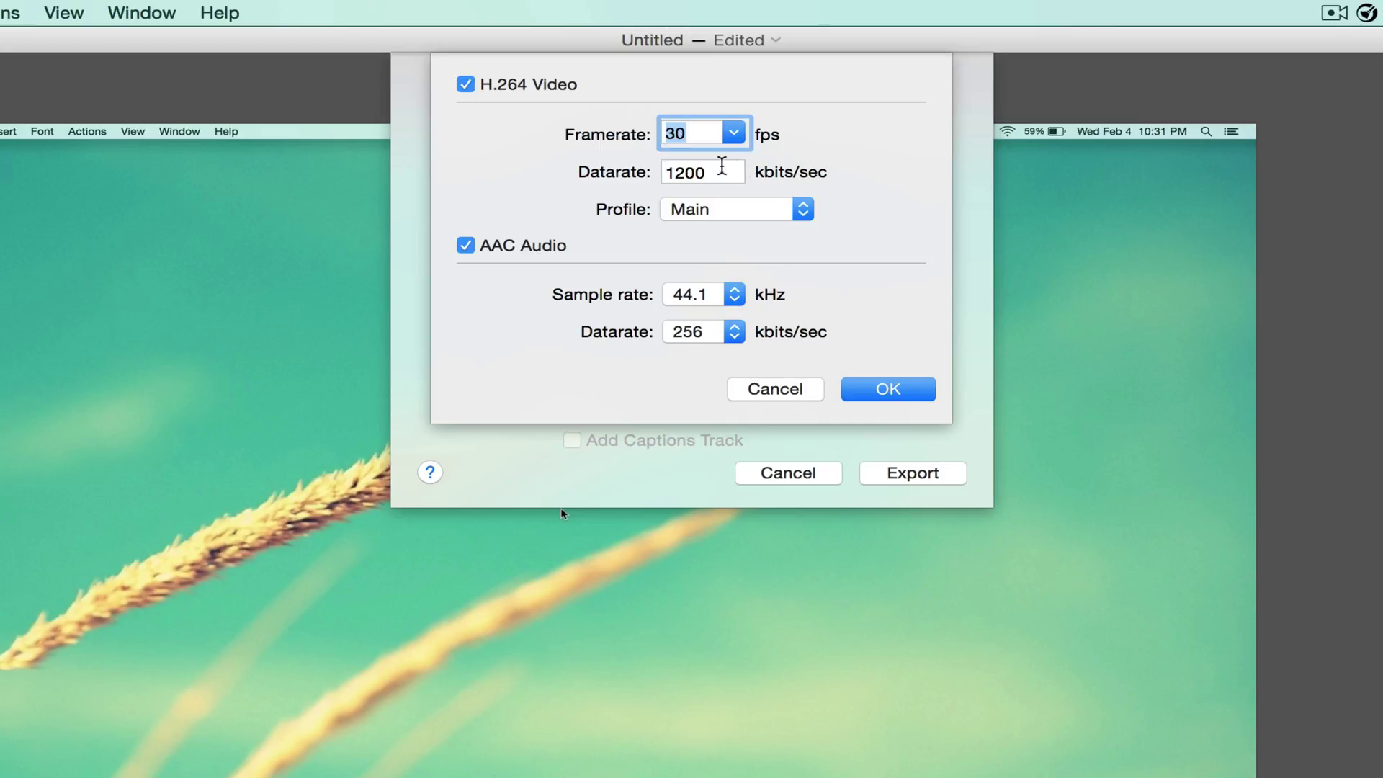
double_click(717, 171)
text(2)
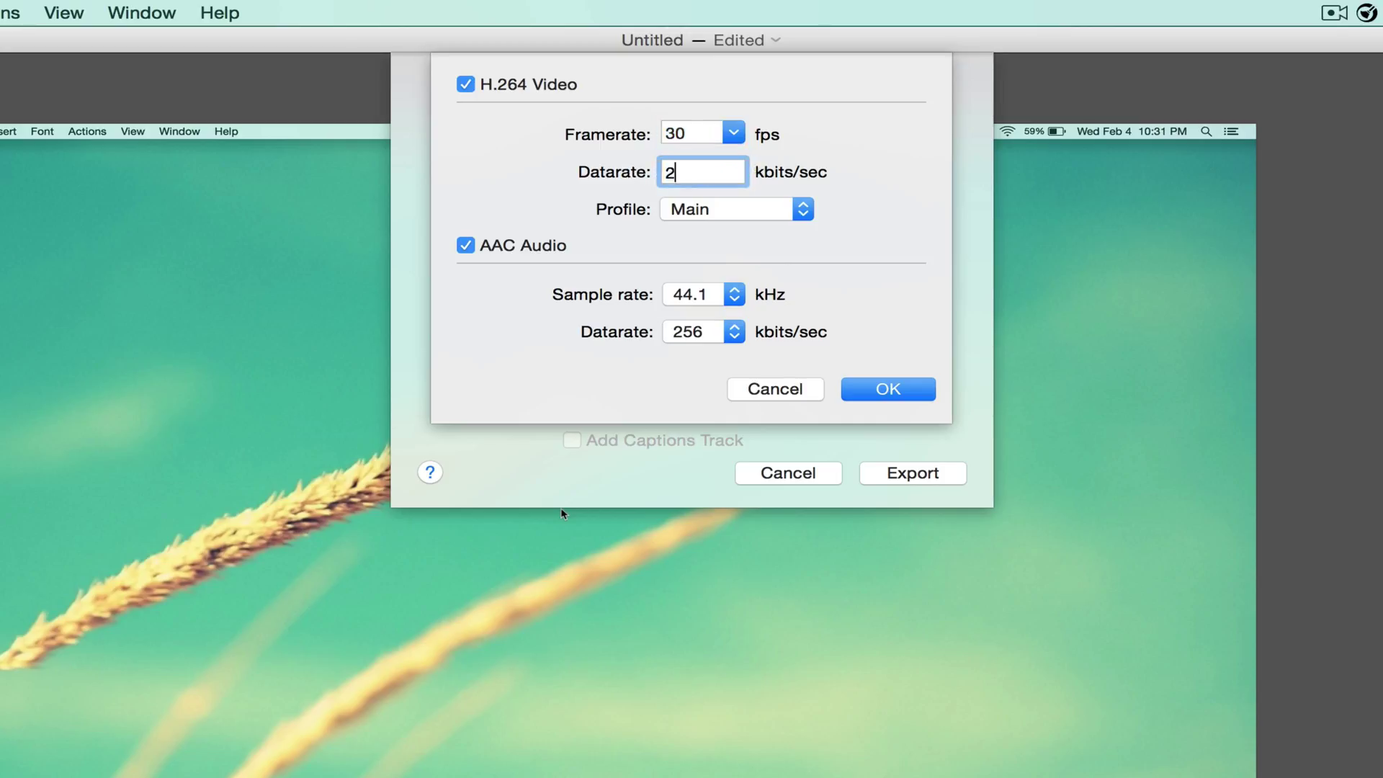
text(4000)
click(704, 293)
click(699, 309)
click(890, 389)
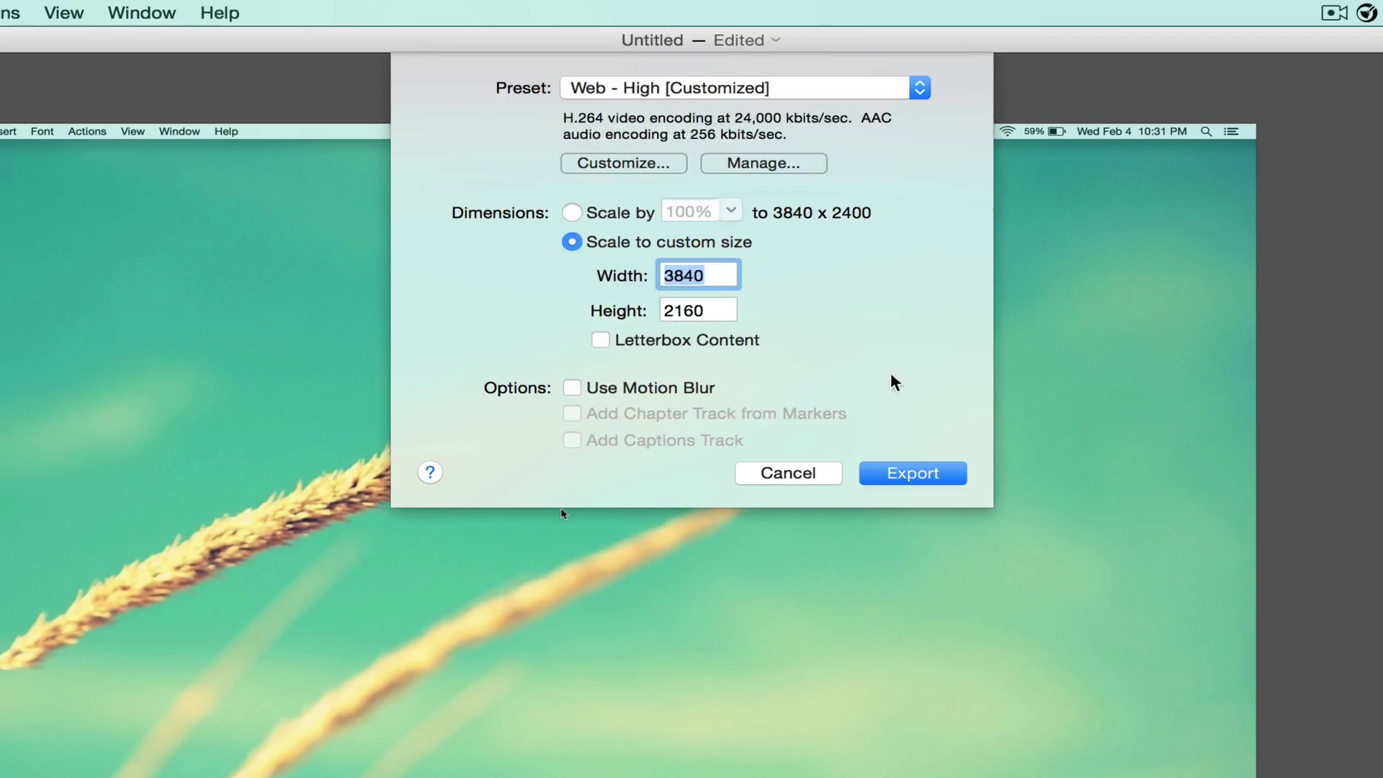
- Copy the Web - High [Customized] preset, name it '4K Youtube Upload', and save the presets
click(784, 165)
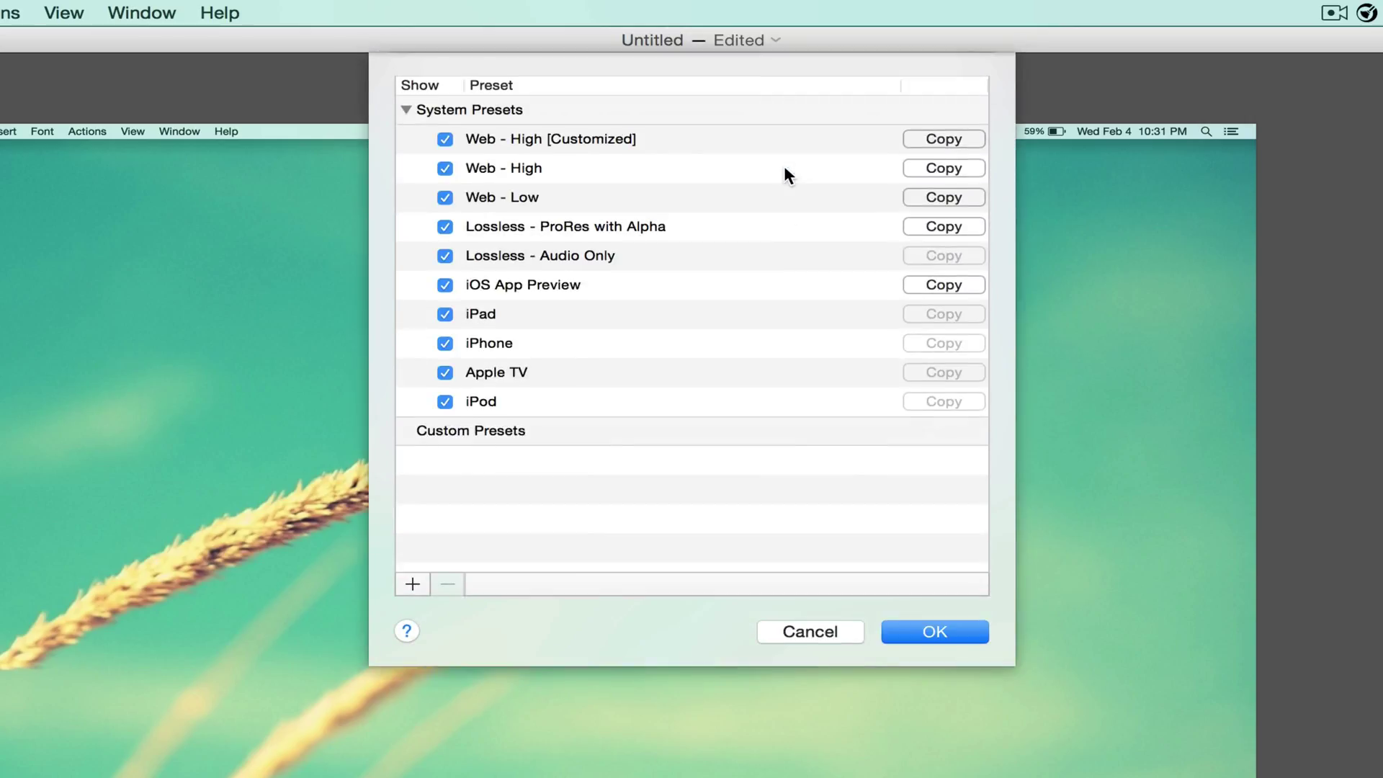
click(665, 146)
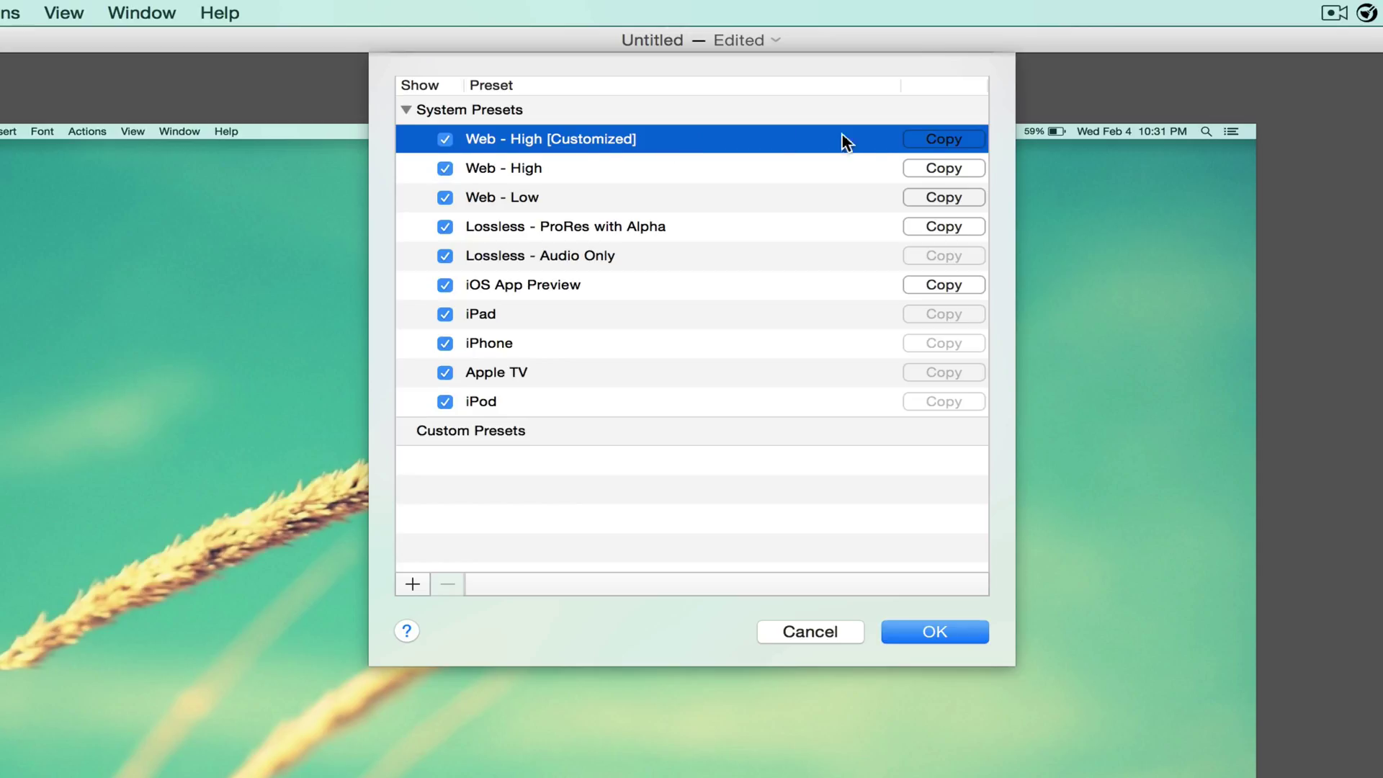
click(922, 139)
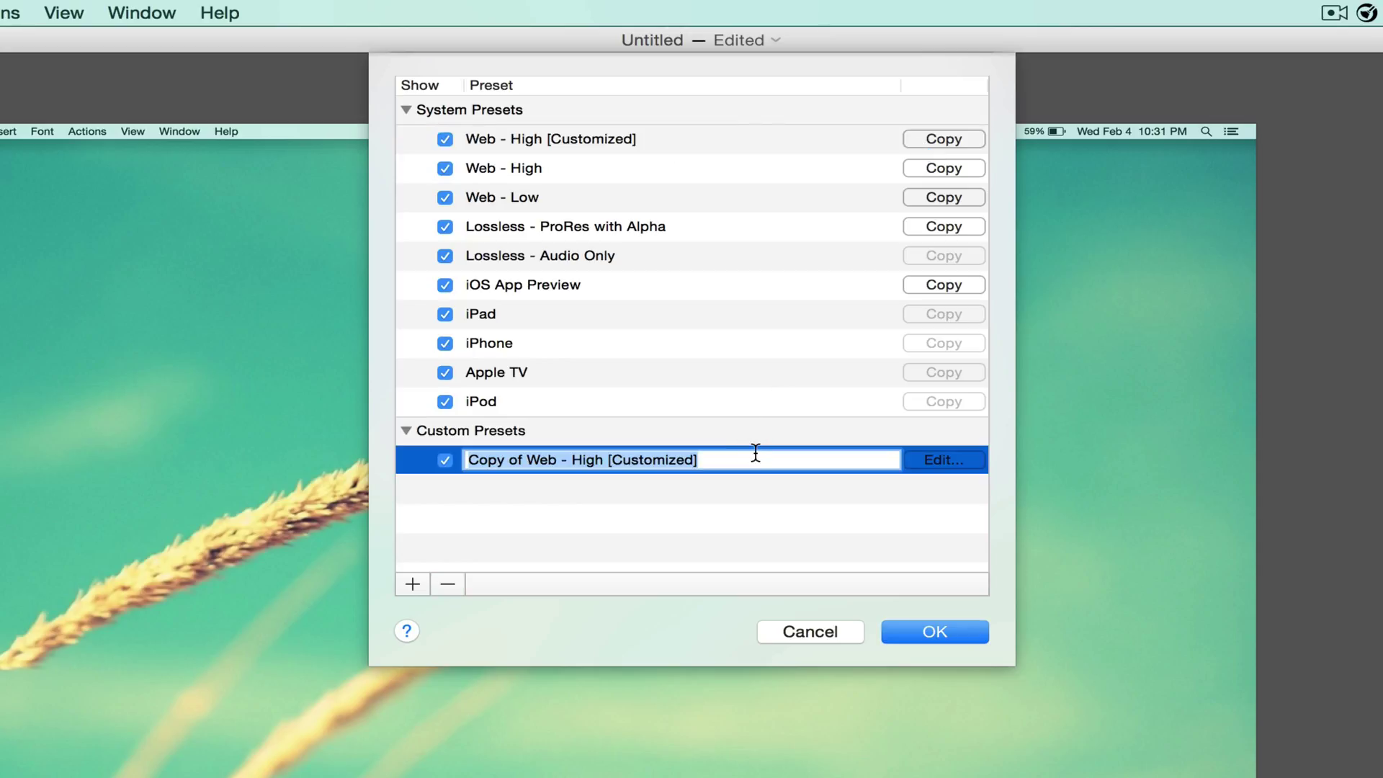
text(4K youtube)
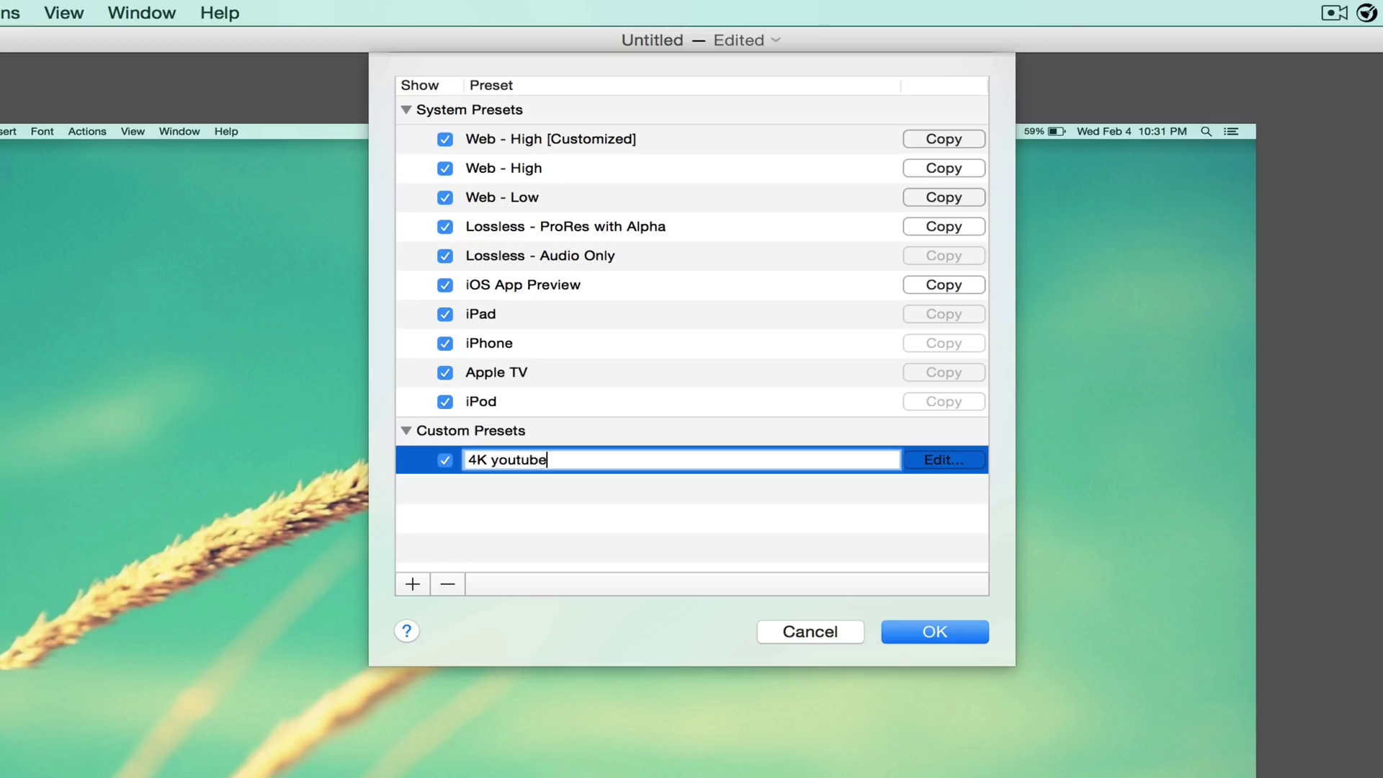
key(BackSpace)
key(BackSpace)
key(BackSpace)
key(BackSpace)
key(BackSpace)
key(BackSpace)
key(BackSpace)
text(Youtube Upload)
click(739, 508)
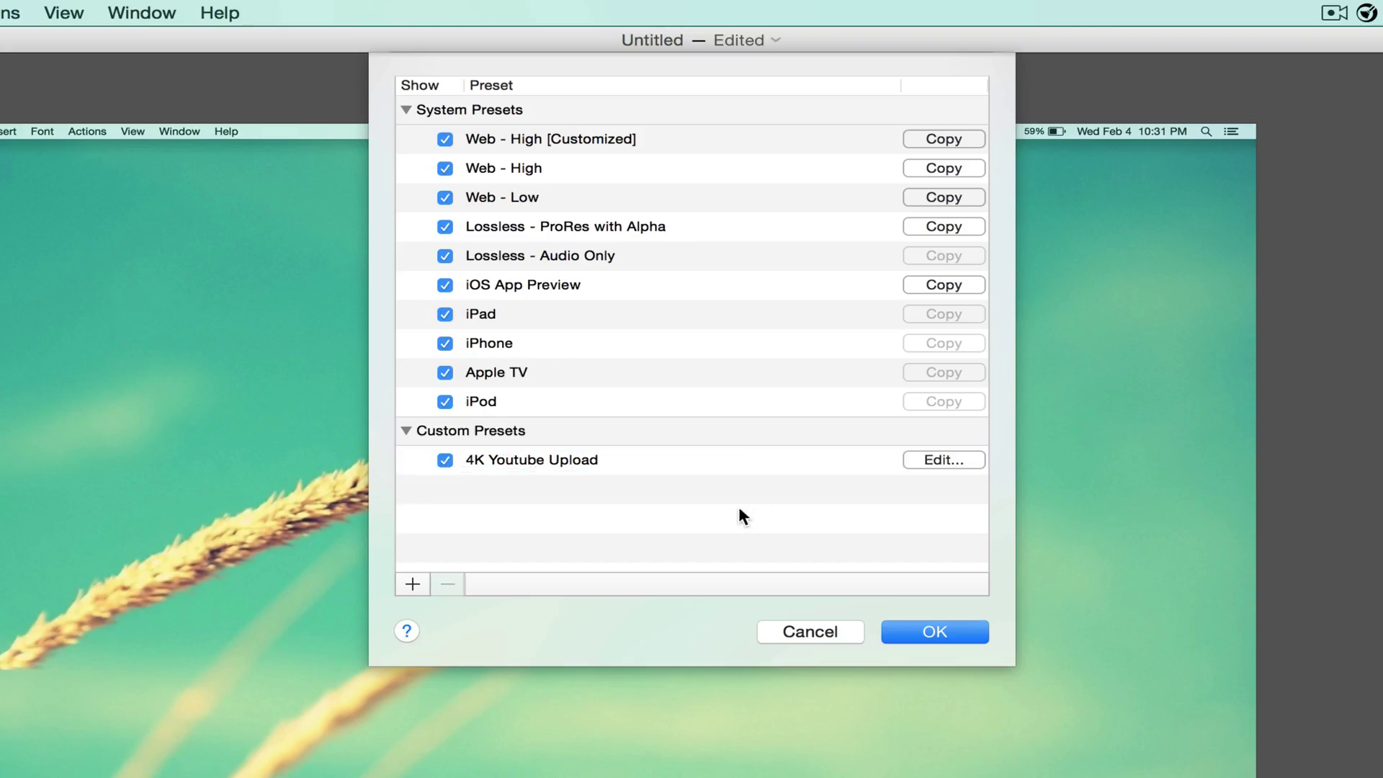
click(934, 632)
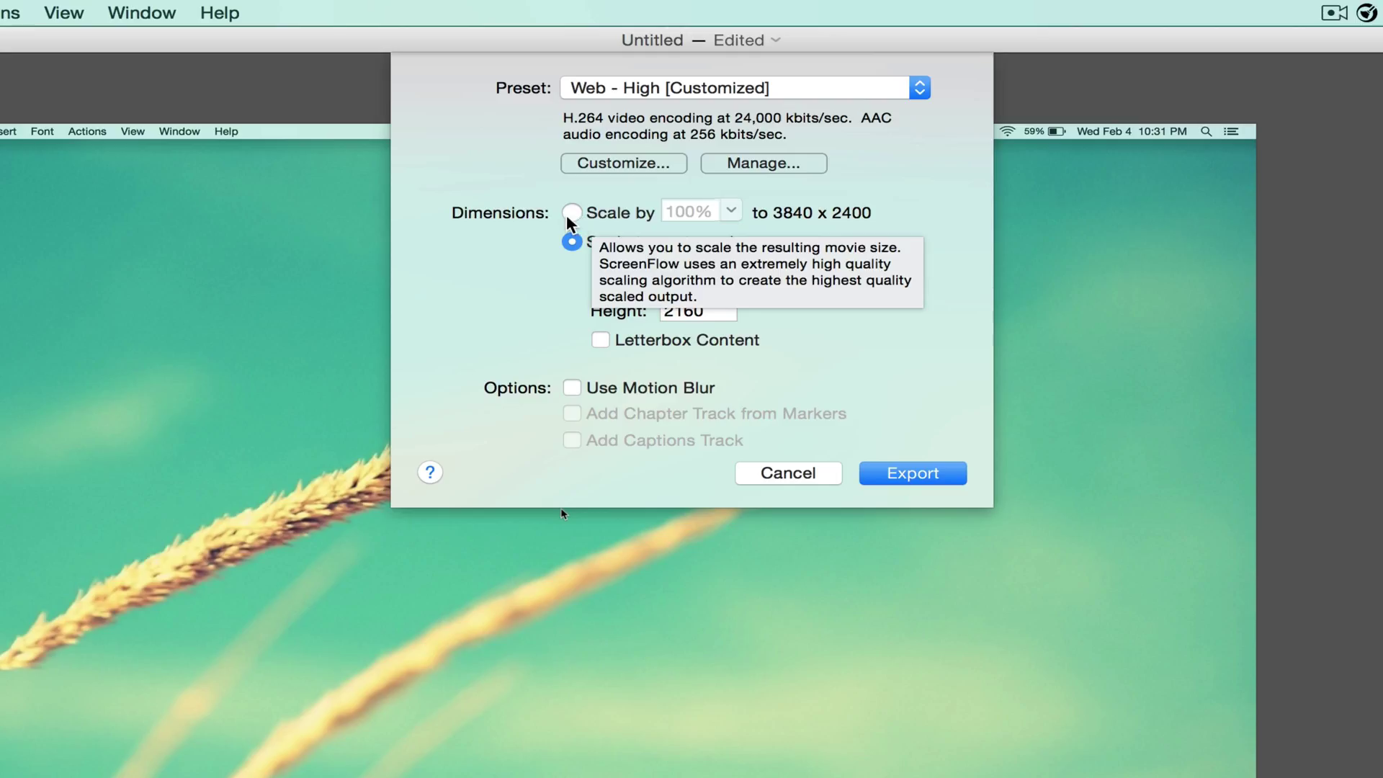
- Try a 50% export scale, revert to 100%, then choose the custom 3840 x 2160 size
click(572, 214)
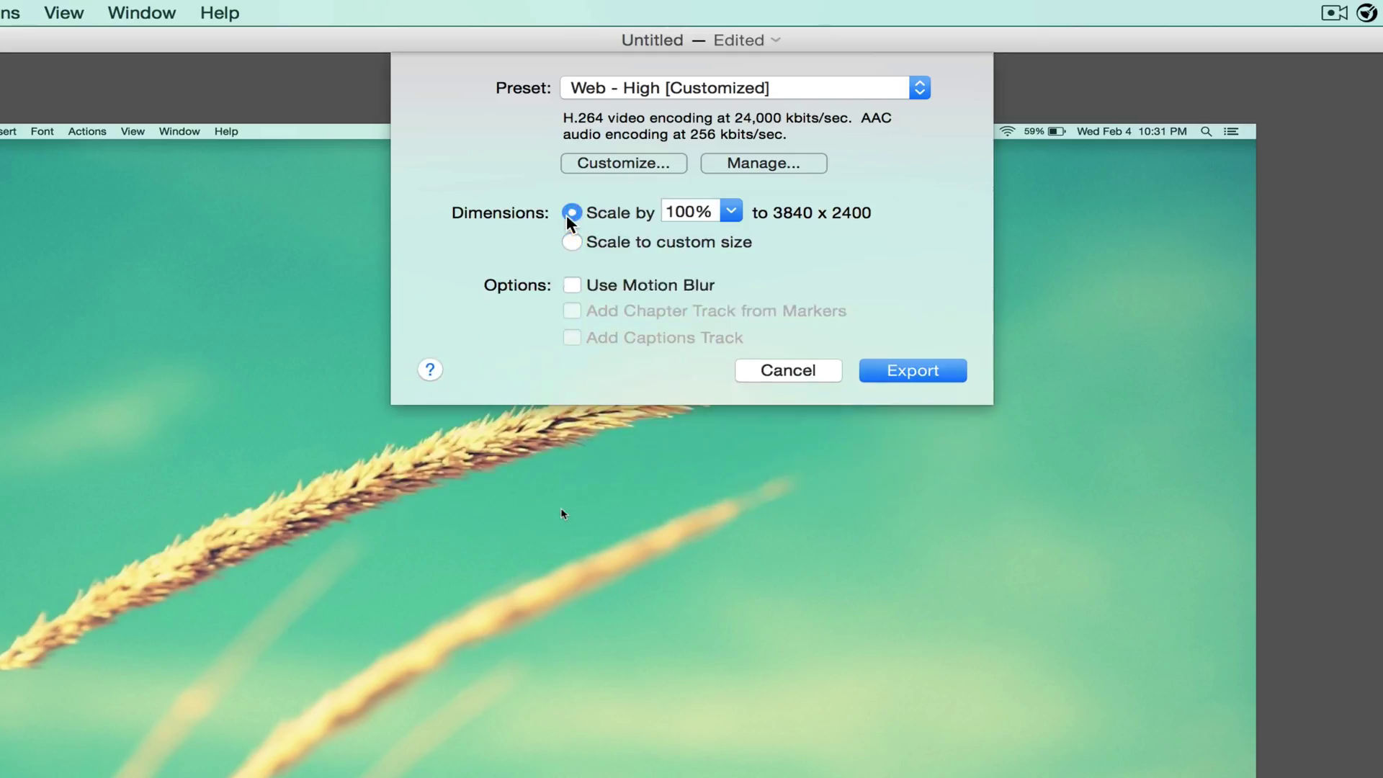
click(735, 209)
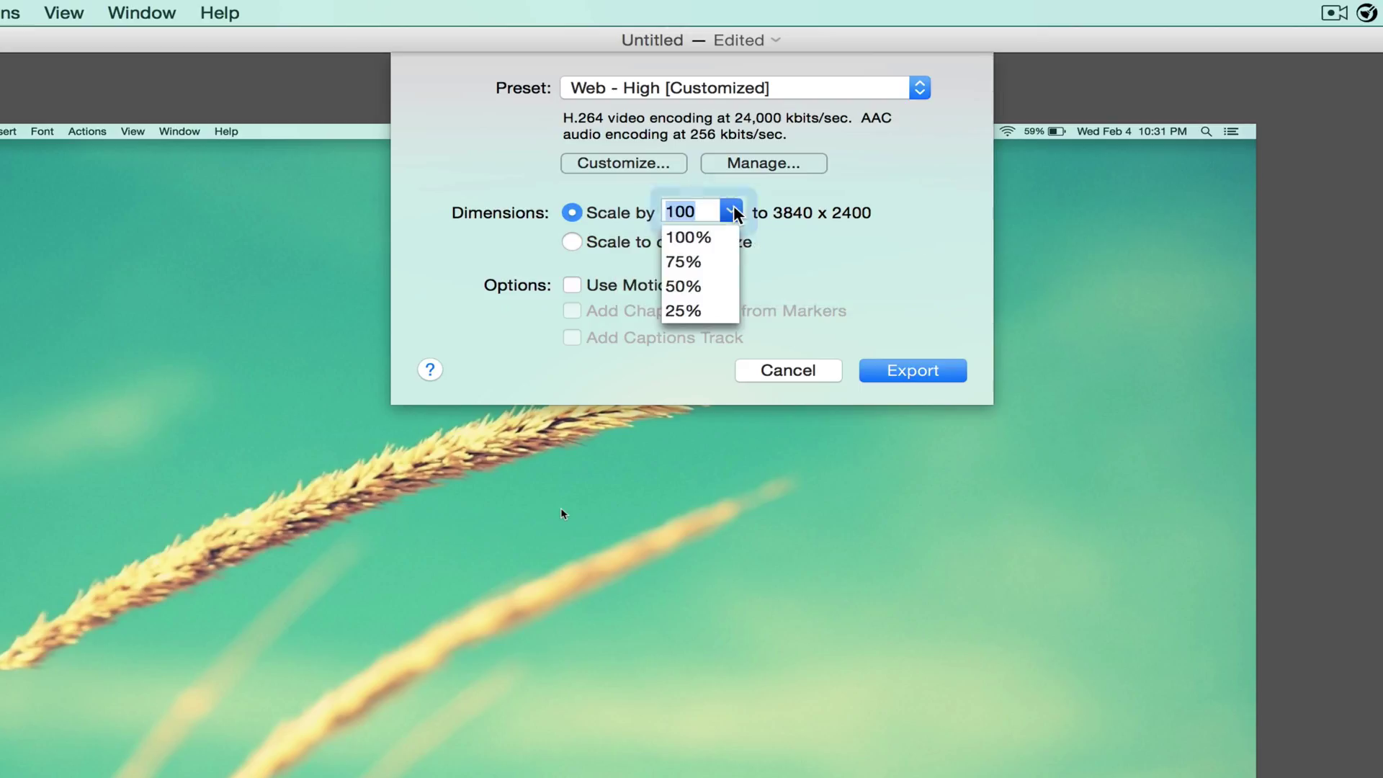
click(688, 287)
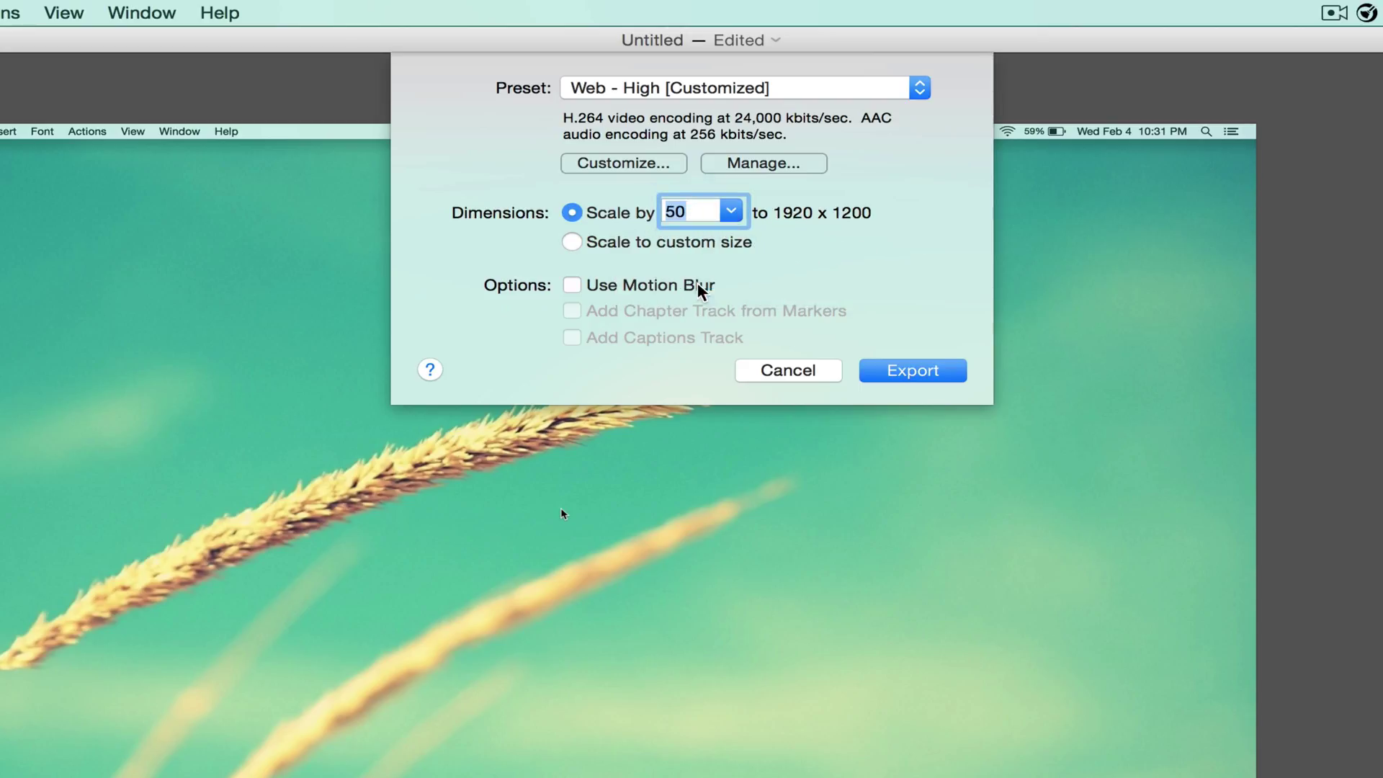
click(734, 209)
click(704, 234)
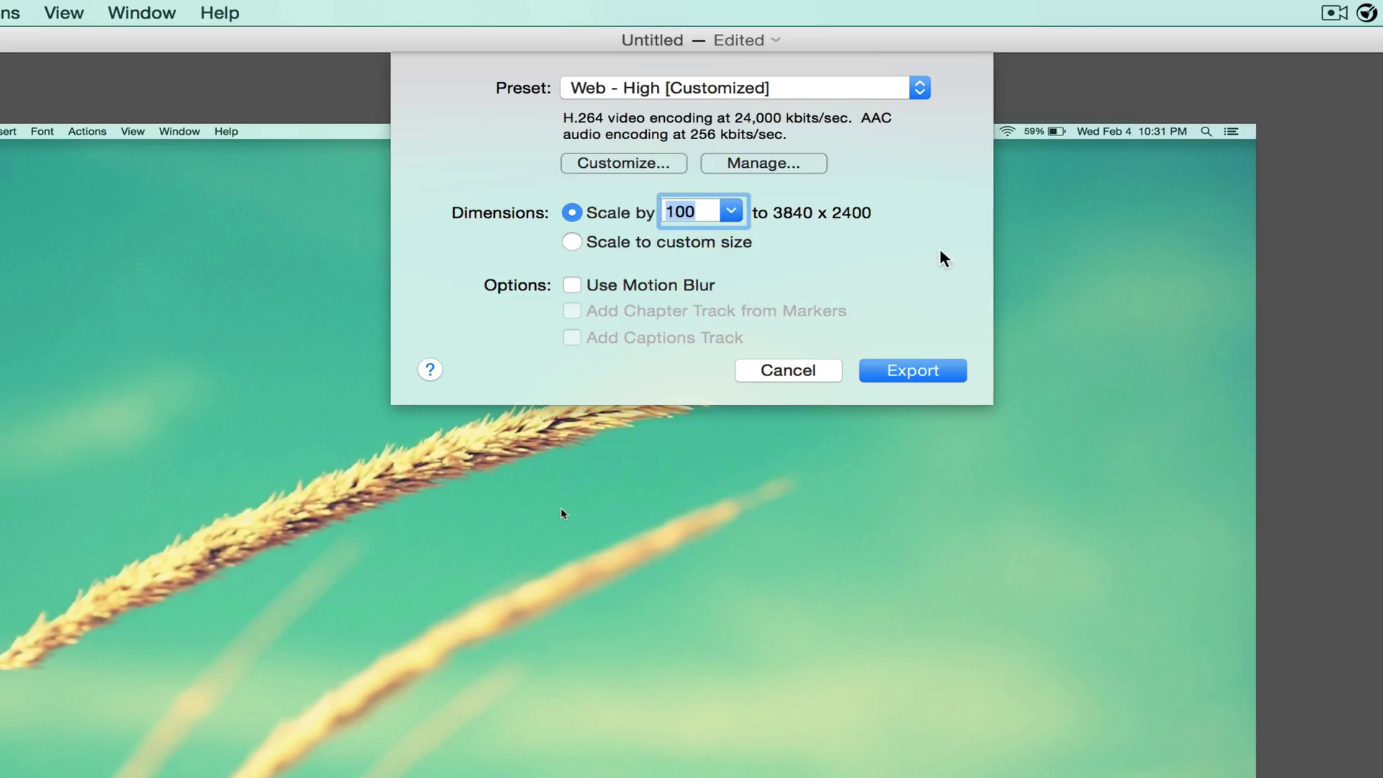
click(573, 244)
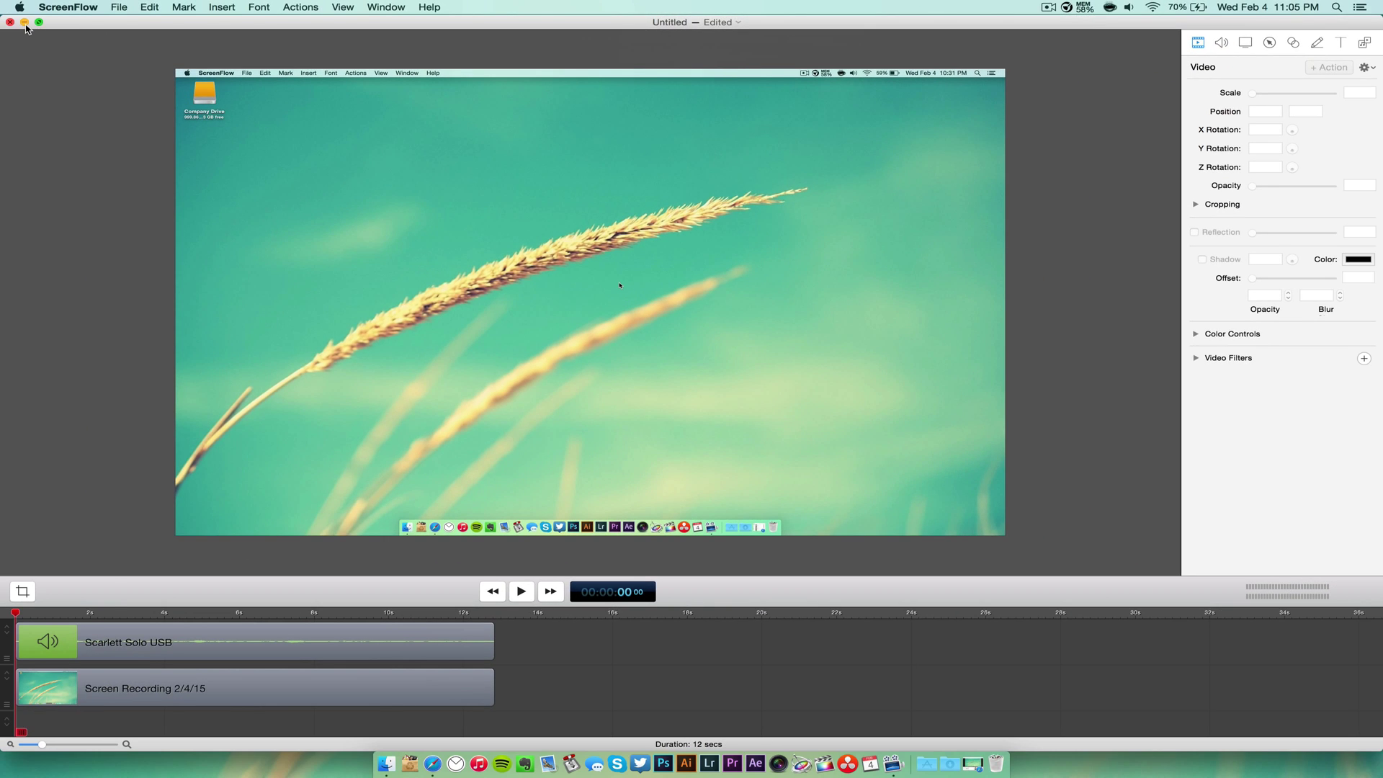
- Minimize ScreenFlow, bring up the YouTube video in Safari, and set playback quality to 2160p
click(24, 22)
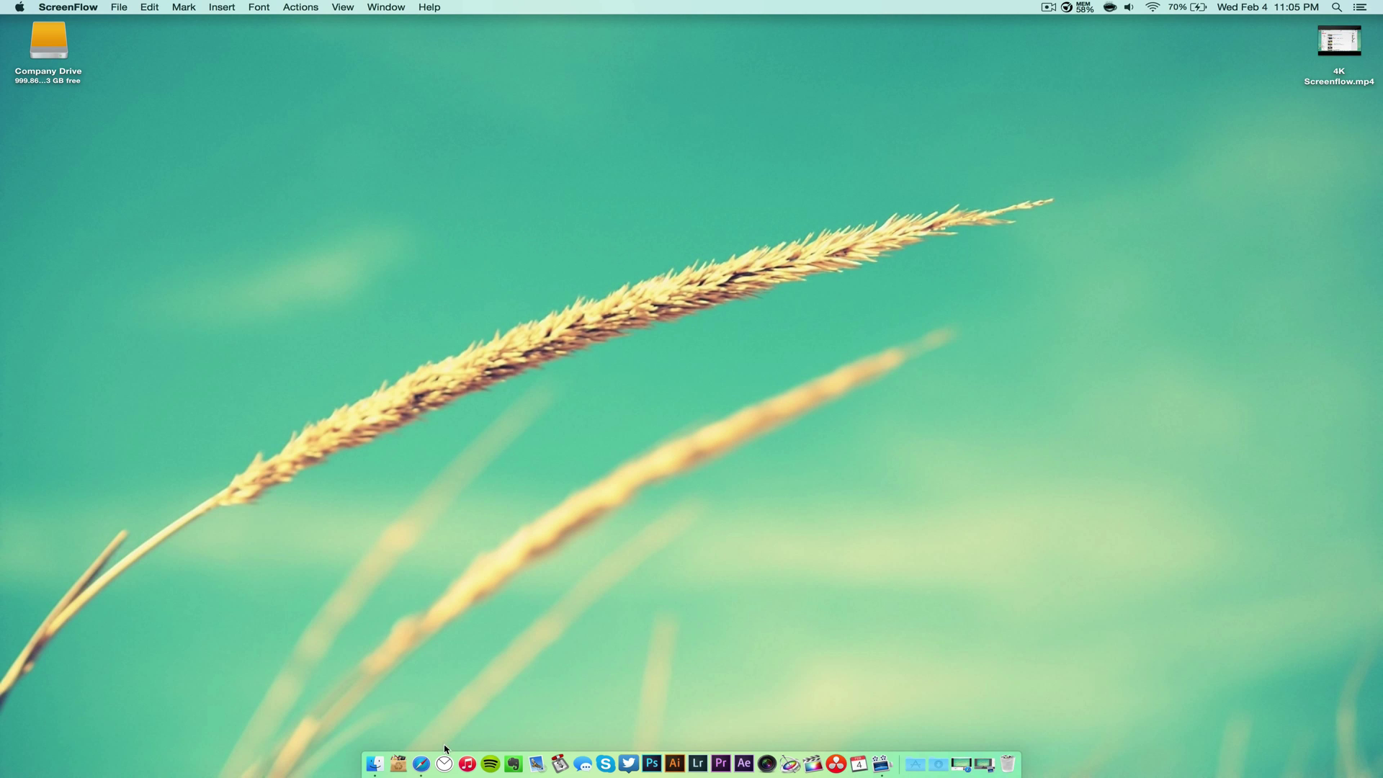
click(425, 755)
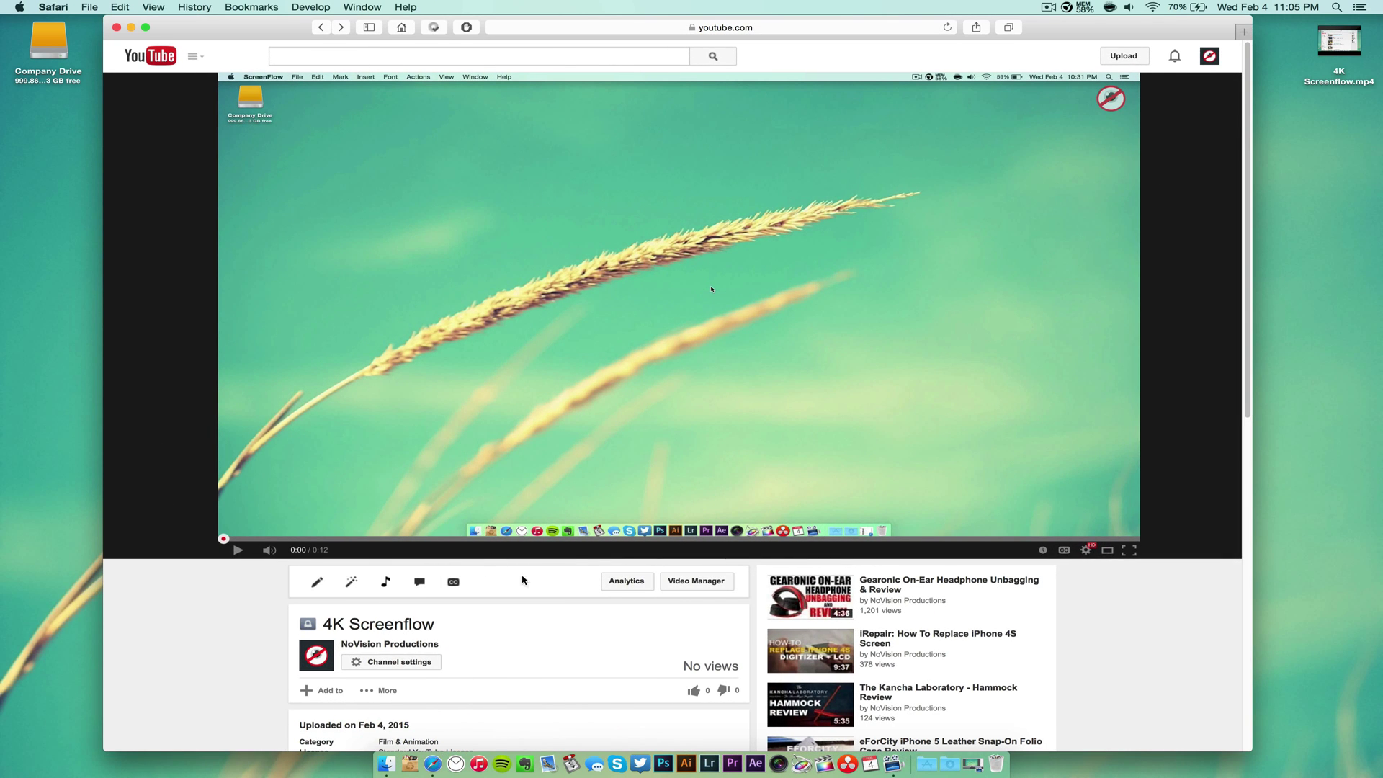
click(1087, 551)
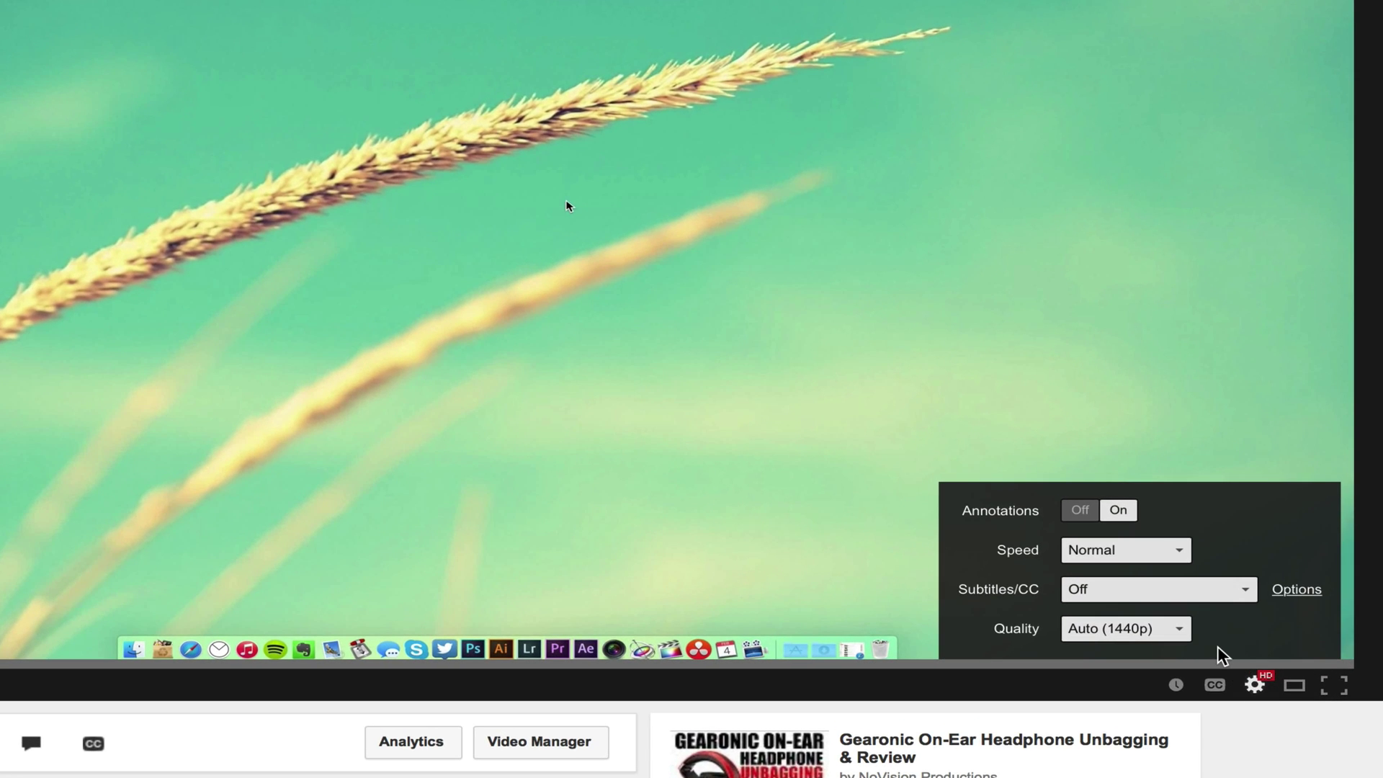
click(1184, 629)
click(1141, 400)
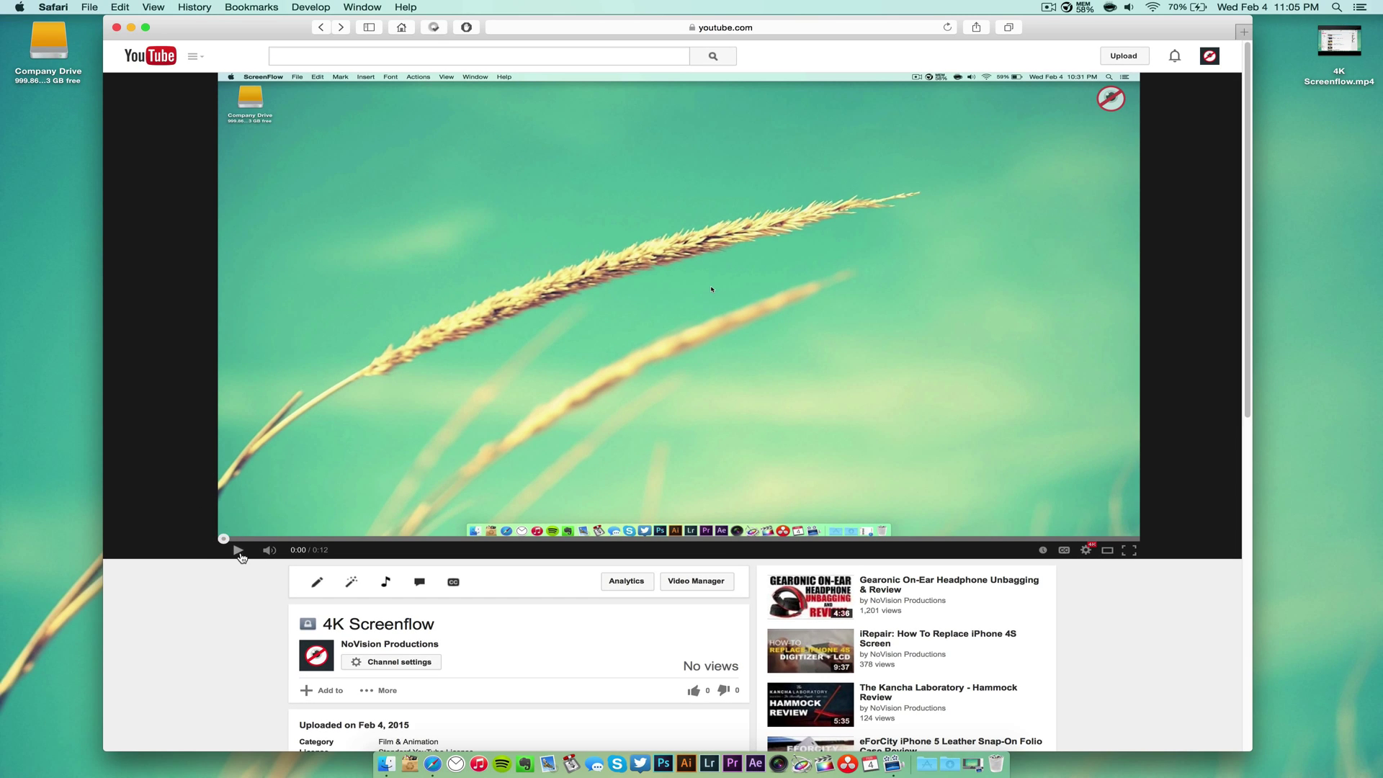
- Play the 4K Screenflow video in full screen, then exit with Esc and let it finish
click(239, 550)
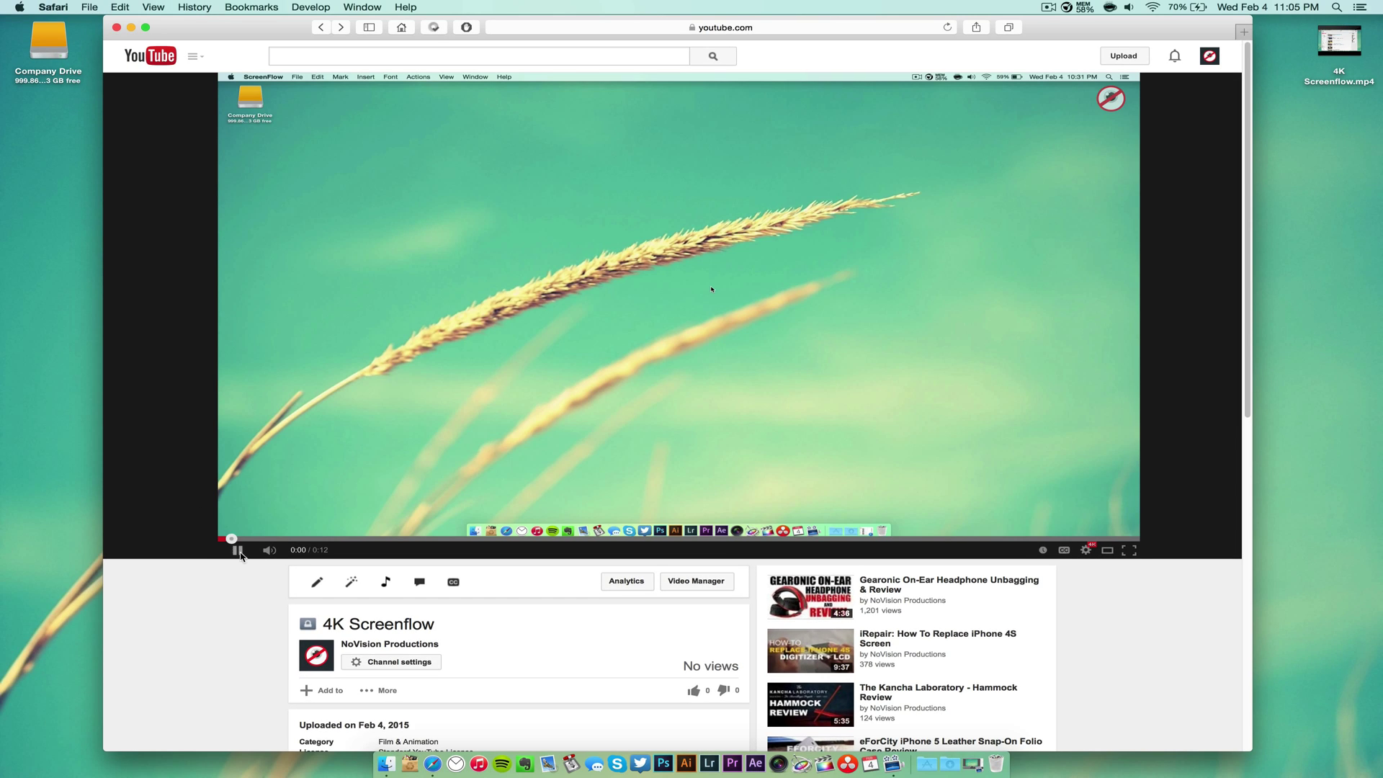
click(1129, 550)
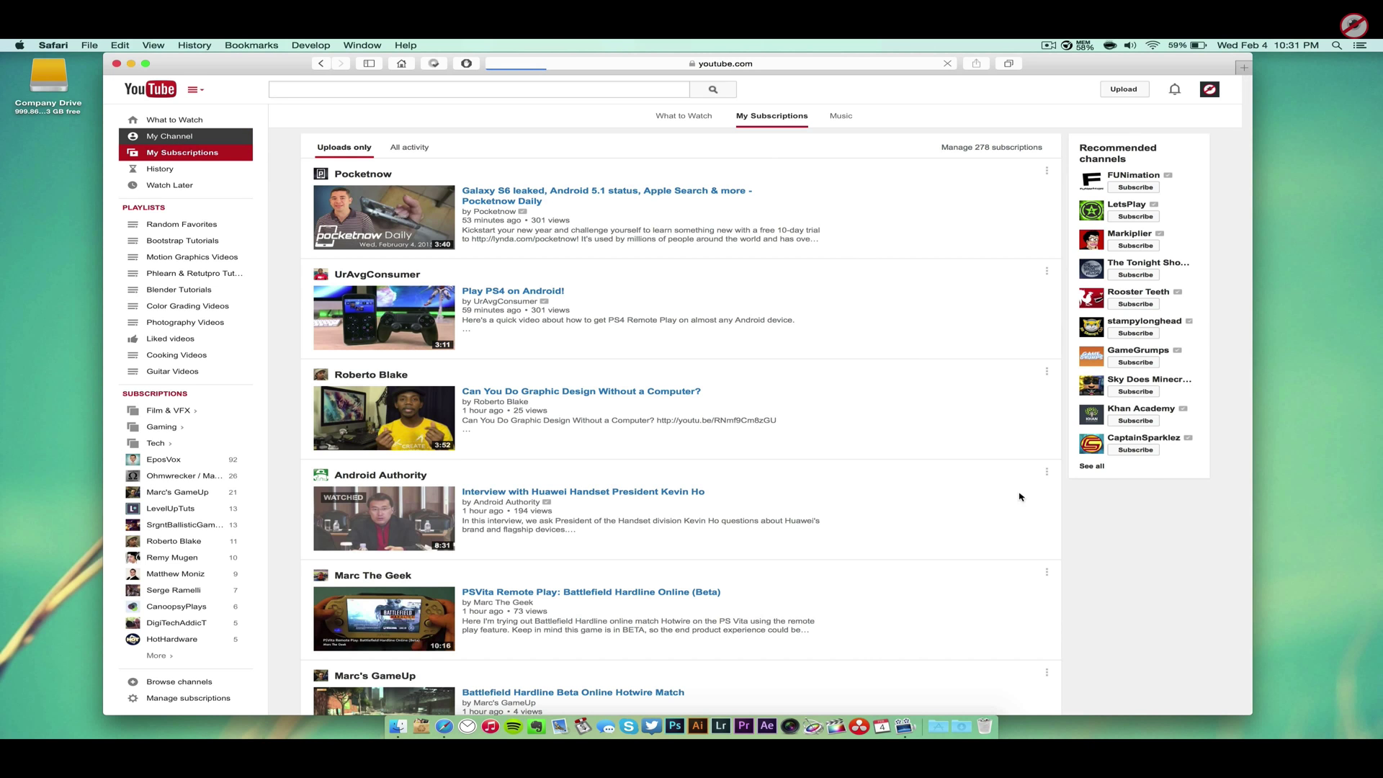
key(Escape)
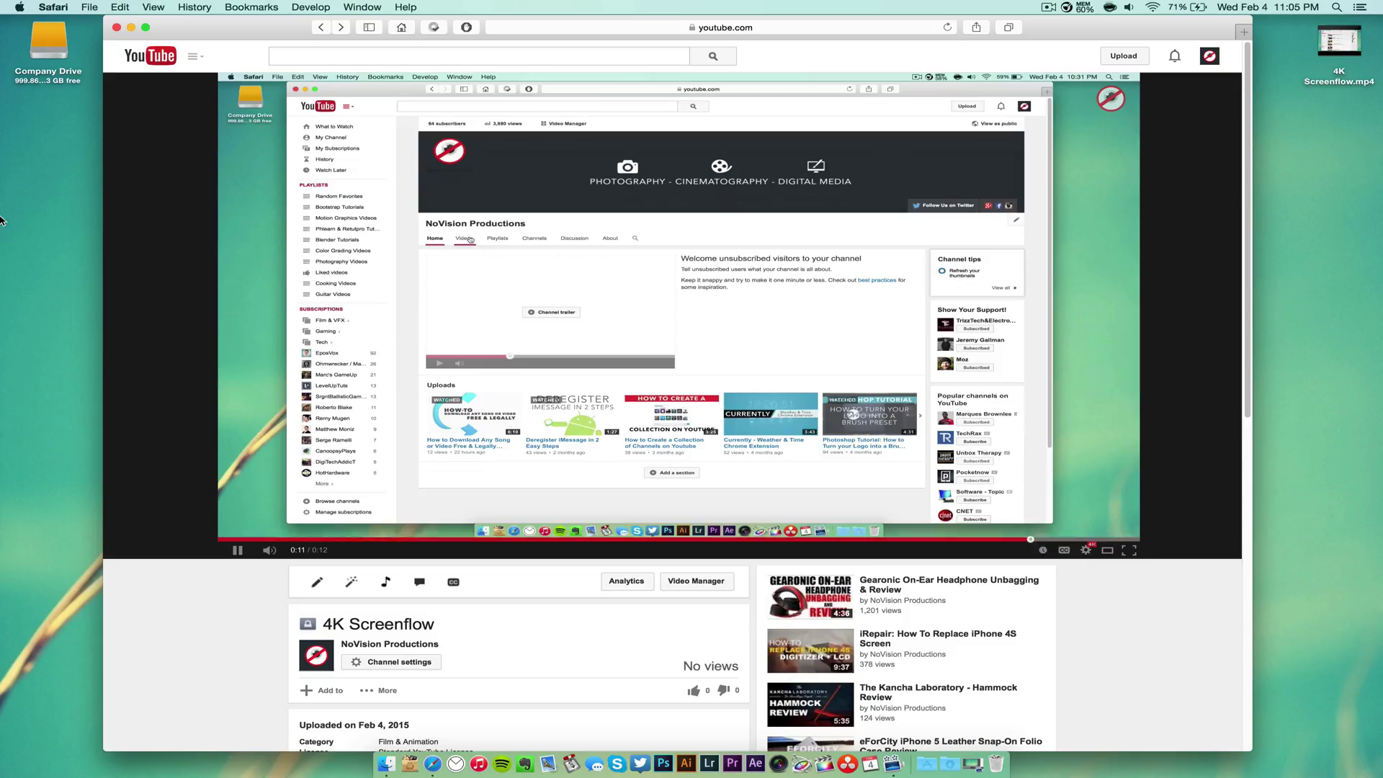